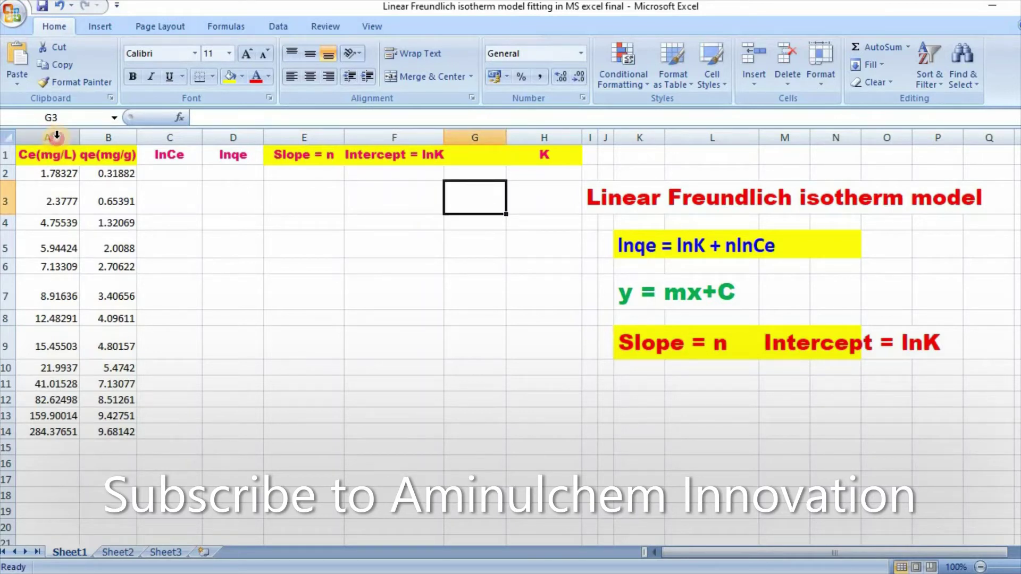
Insert a markers-only scatter chart of the Ce and qe columns, then delete it.
left_click_drag(57, 135, 99, 138)
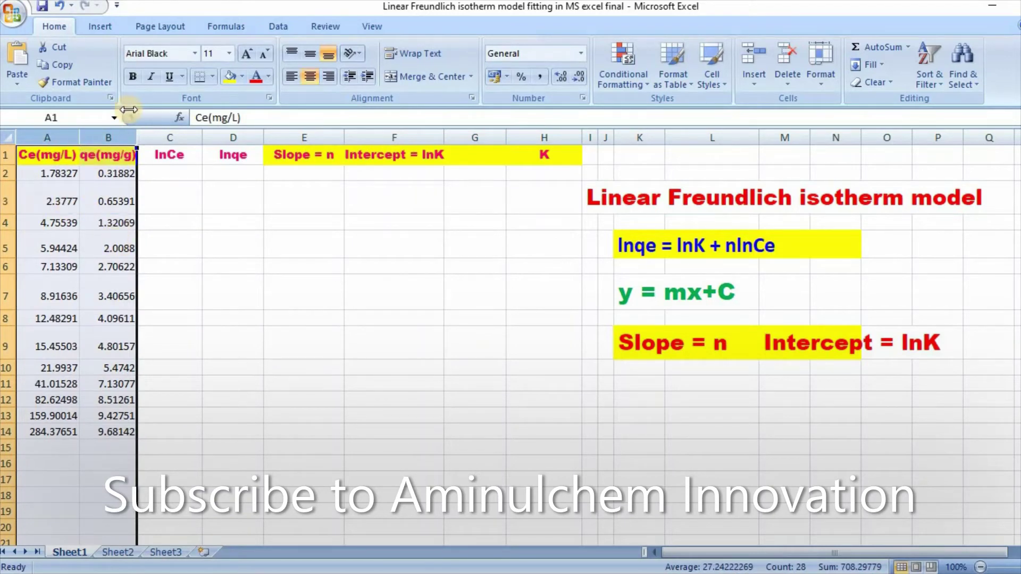
left_click(100, 27)
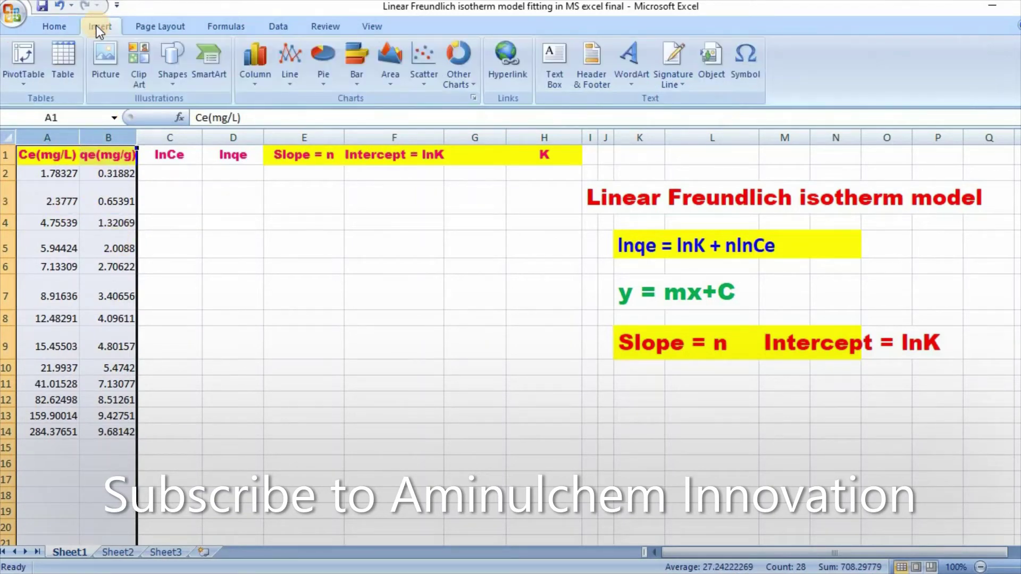
left_click(423, 80)
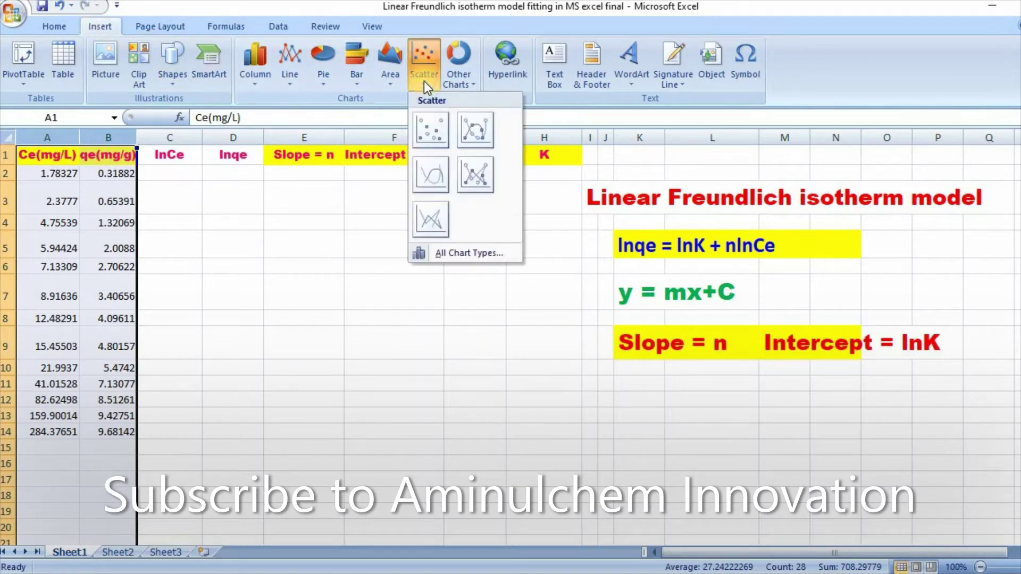
left_click(435, 124)
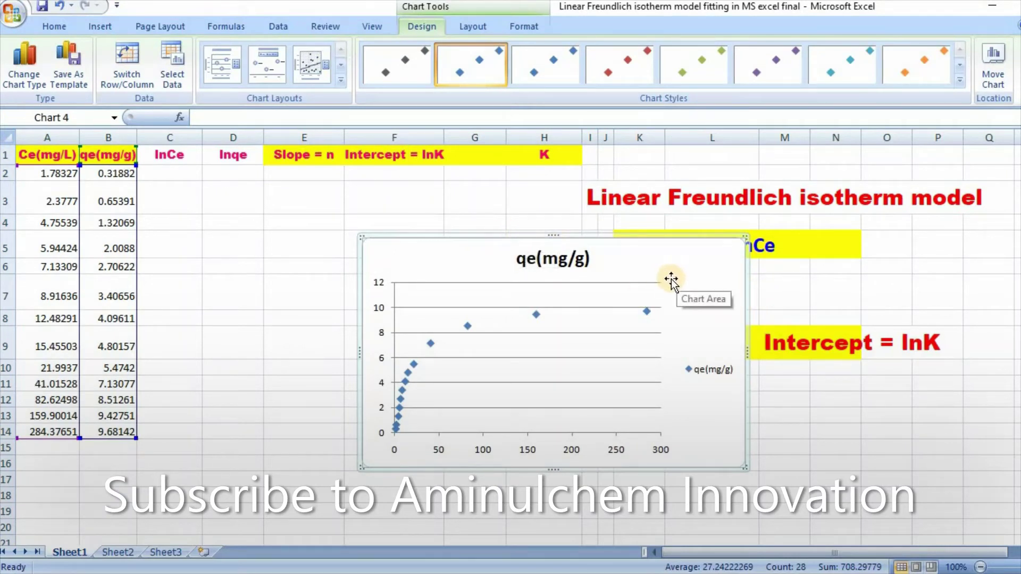
right_click(710, 242)
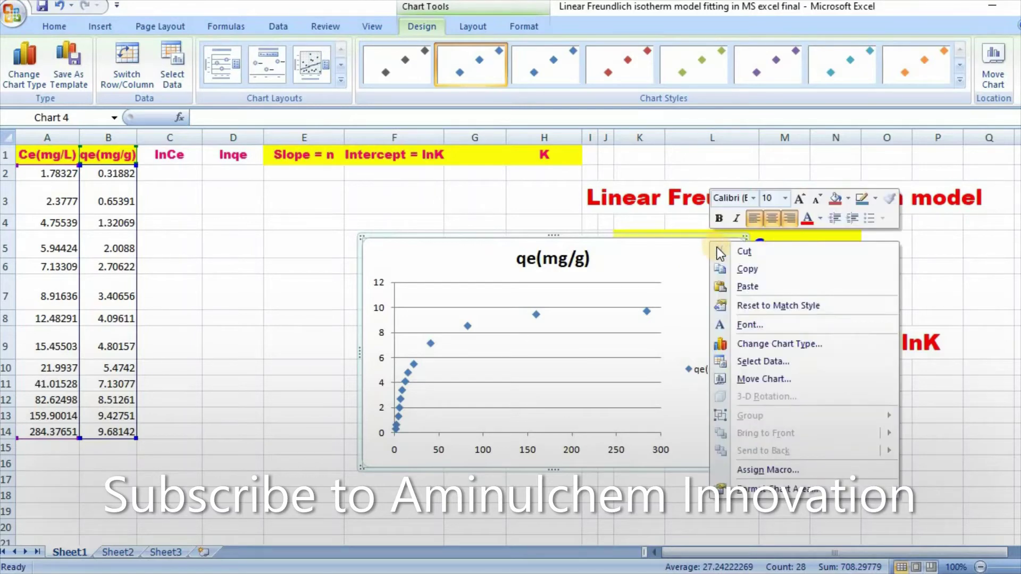
left_click(719, 250)
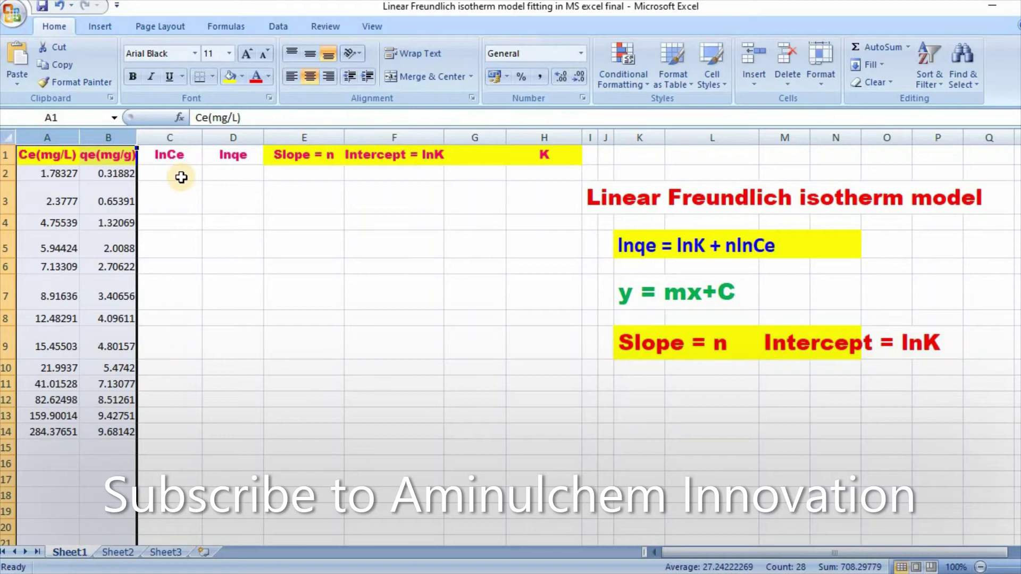
Enter =LN(A2) in C2 and fill it down to C14.
left_click(181, 177)
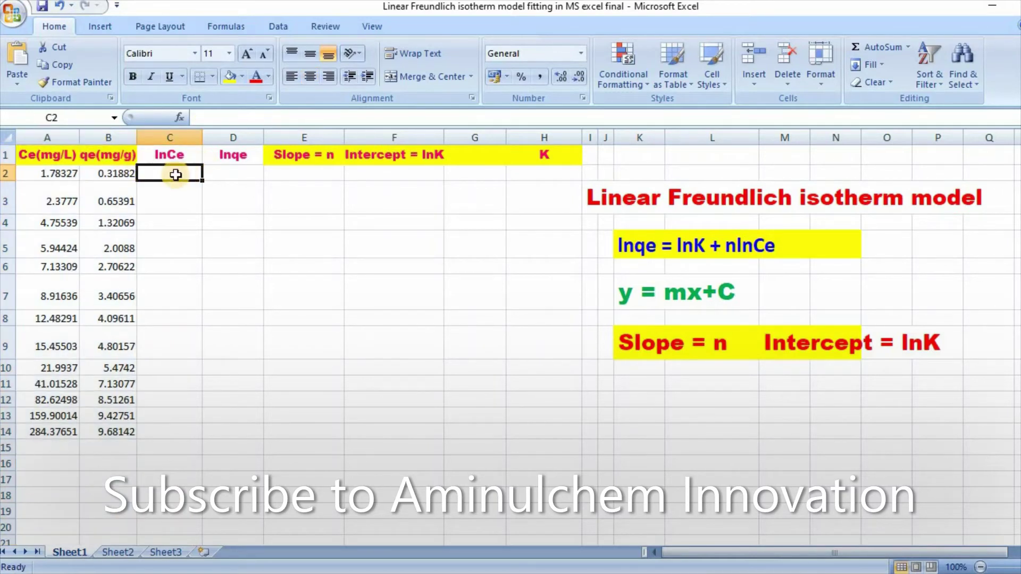
type("=")
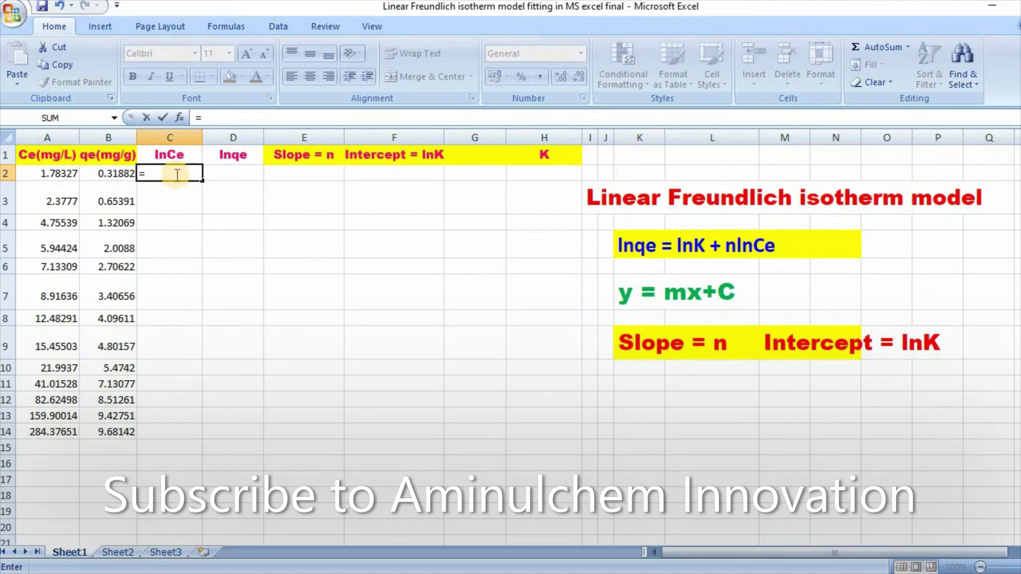
type("ln")
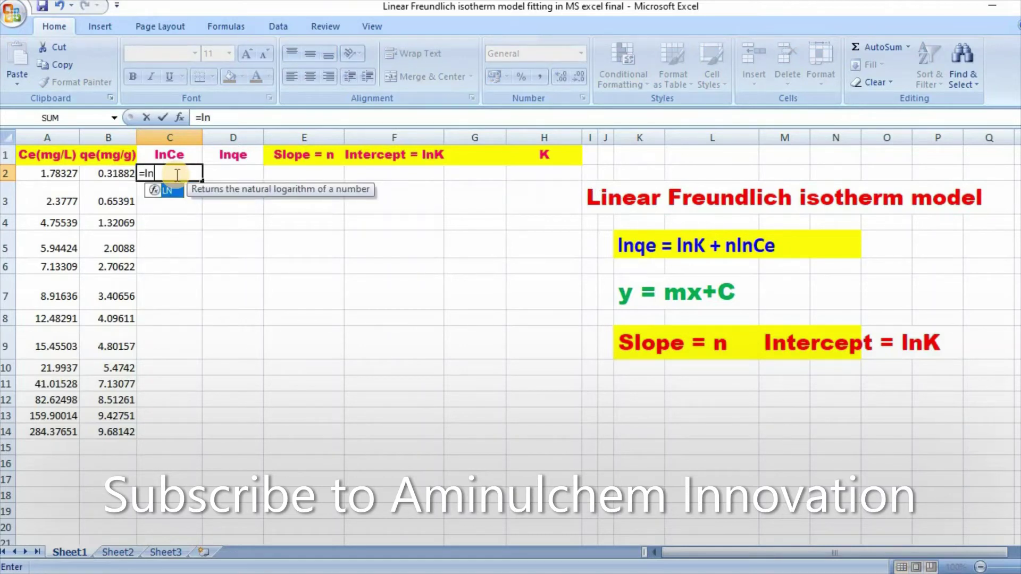
type("(")
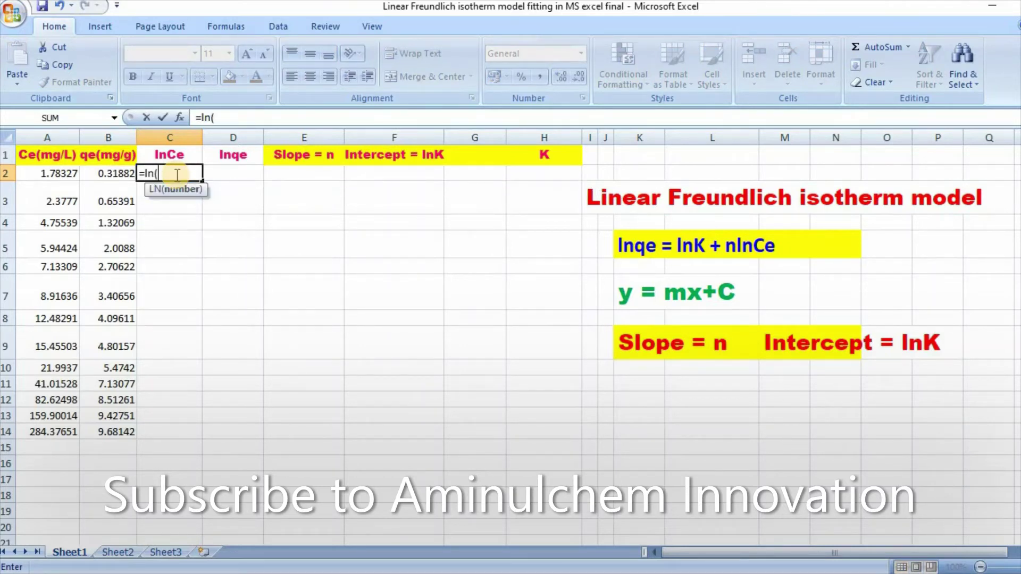
left_click(63, 174)
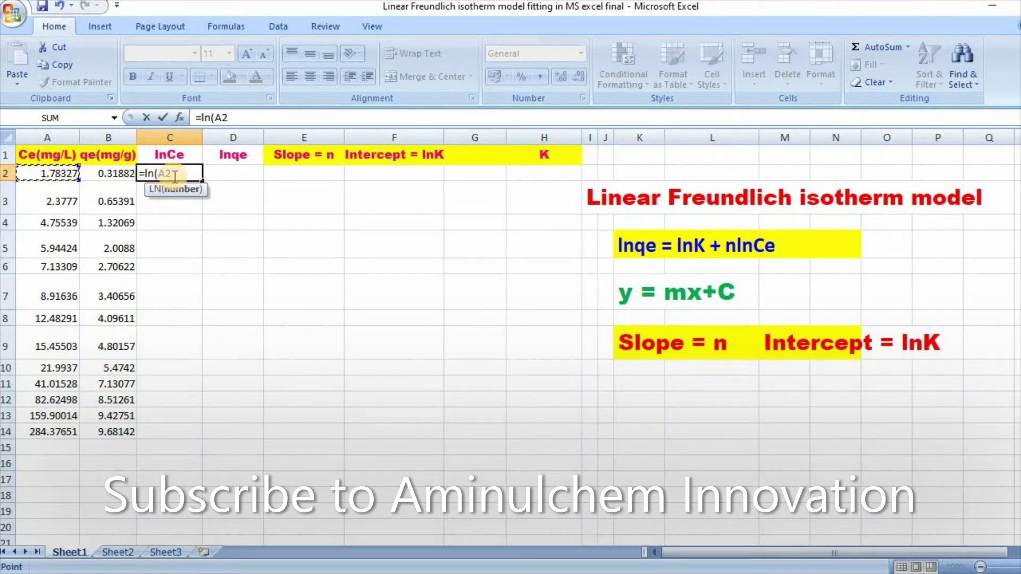
type(")")
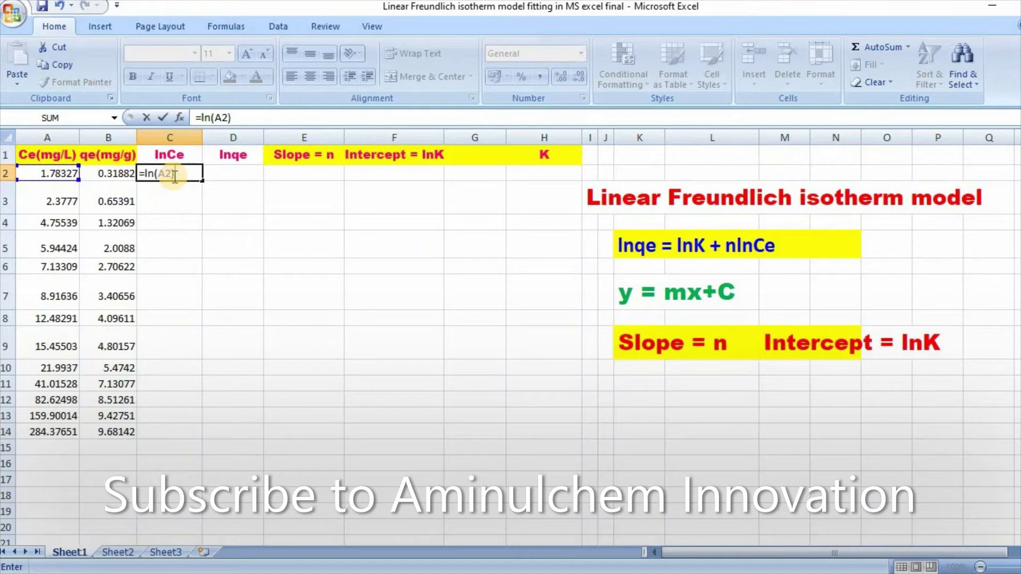
key("Return")
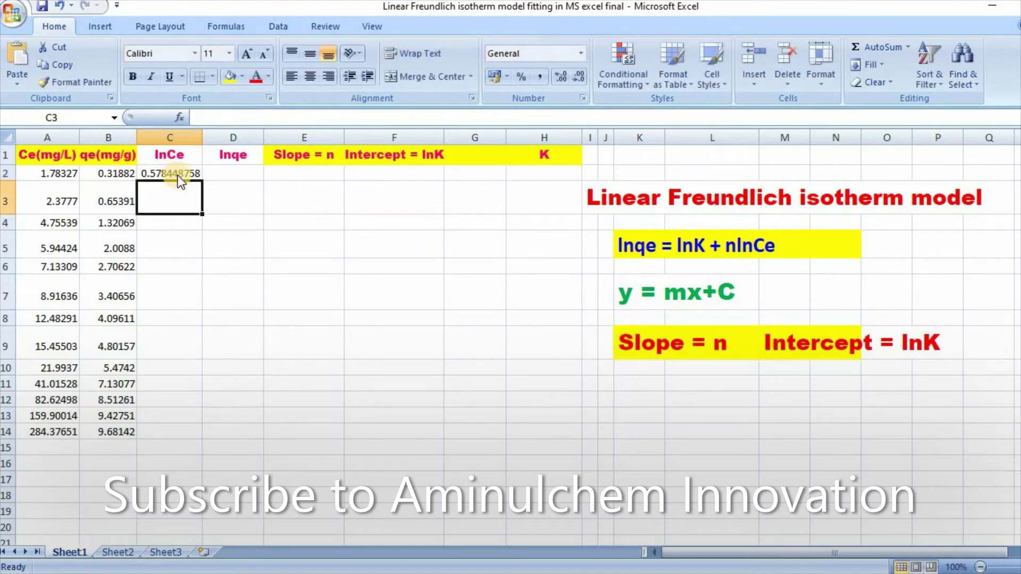
left_click(178, 173)
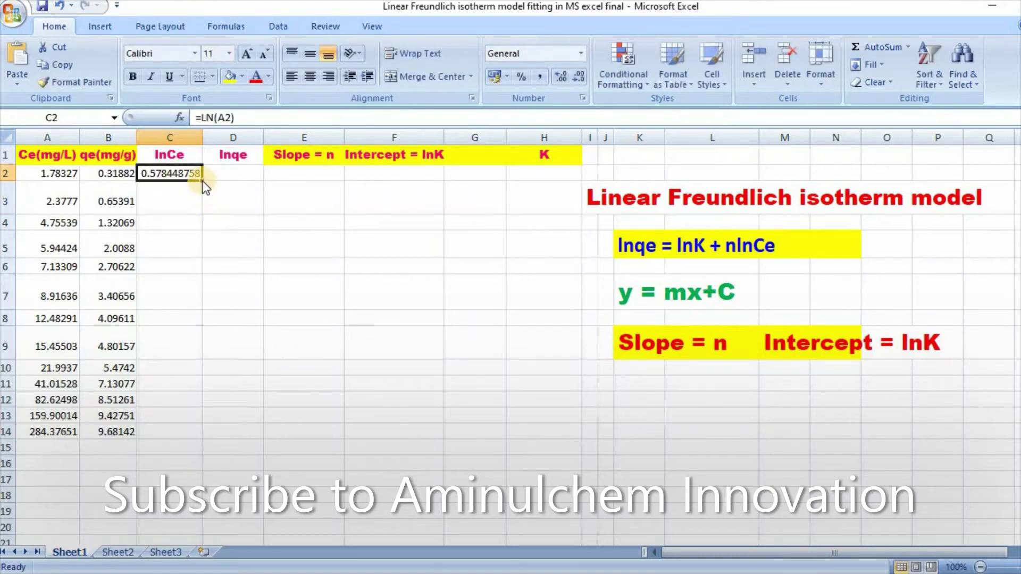
left_click_drag(203, 181, 201, 432)
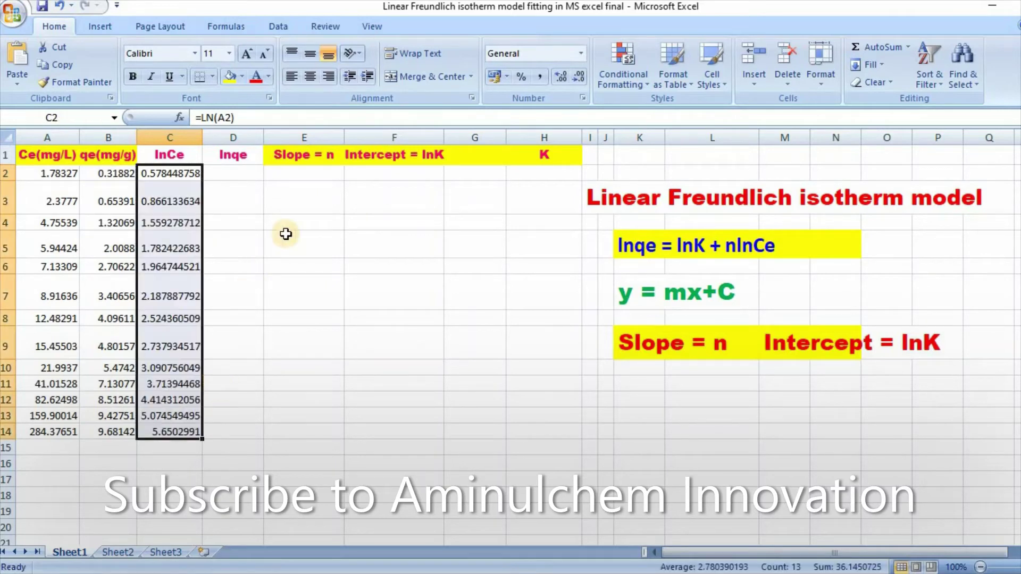
Enter =LN(B2) in D2 and fill it down to D14, giving values -1.143 to 2.270.
left_click(236, 178)
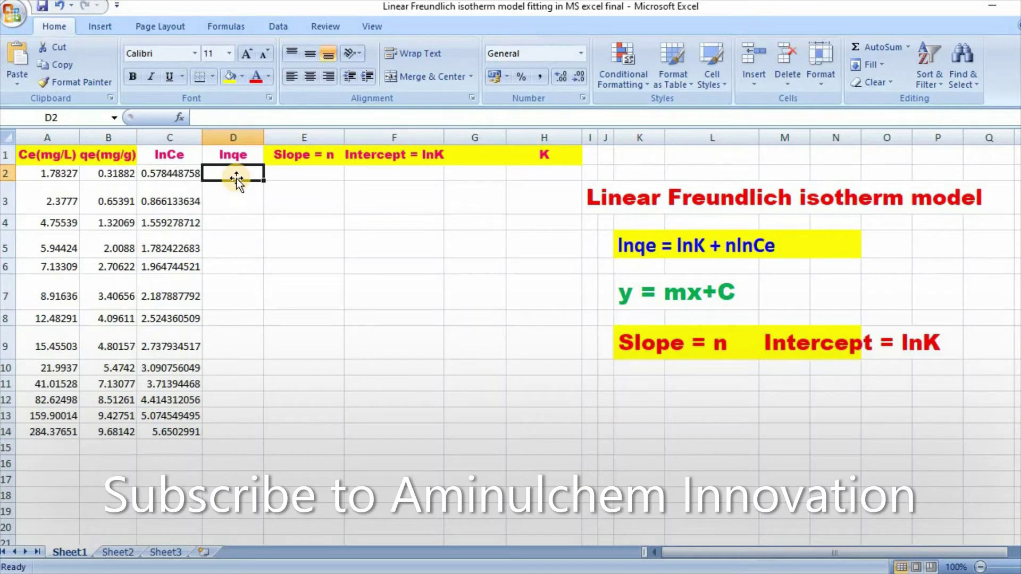
type("=")
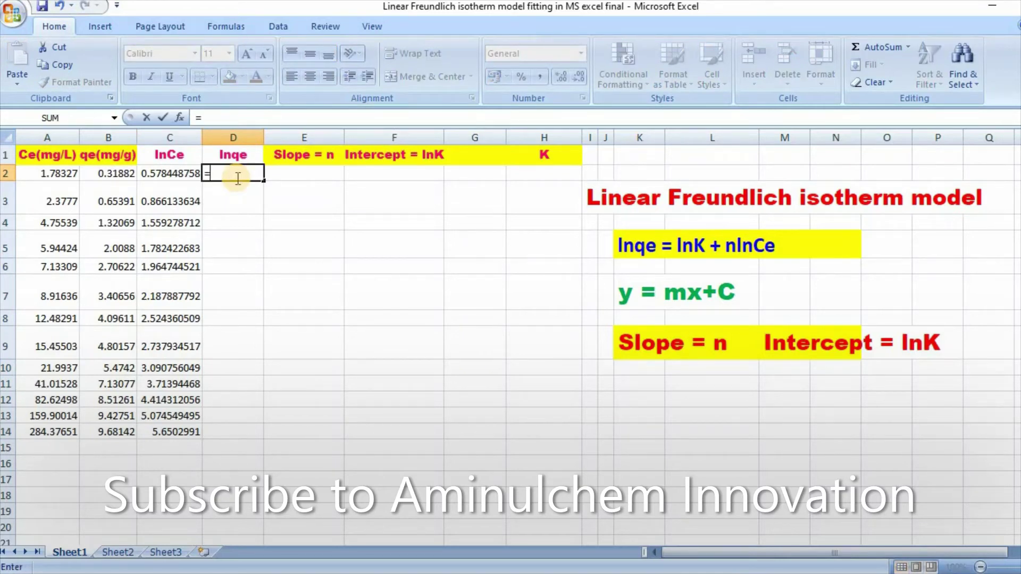
type("ln(")
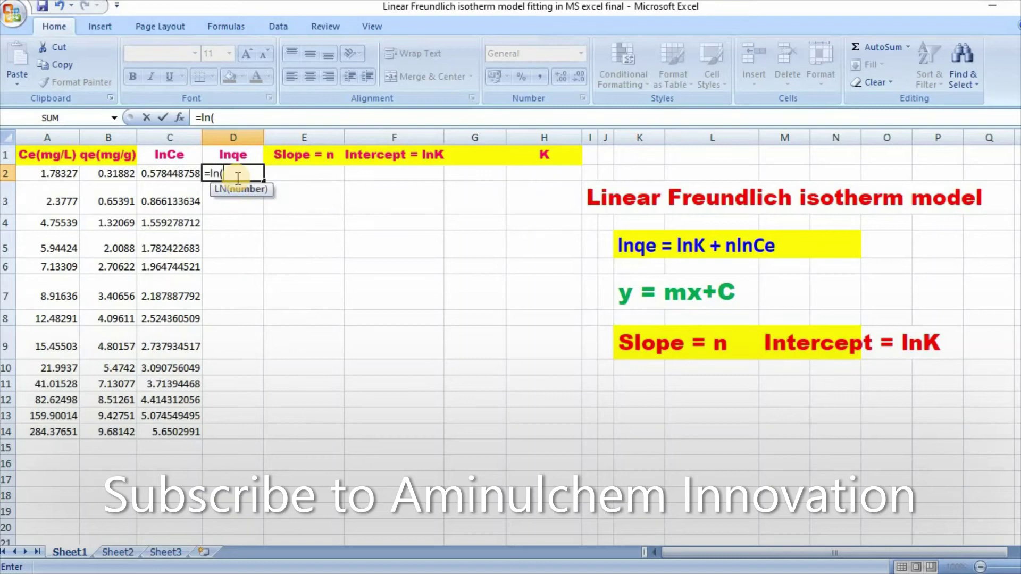
left_click(107, 177)
type(")")
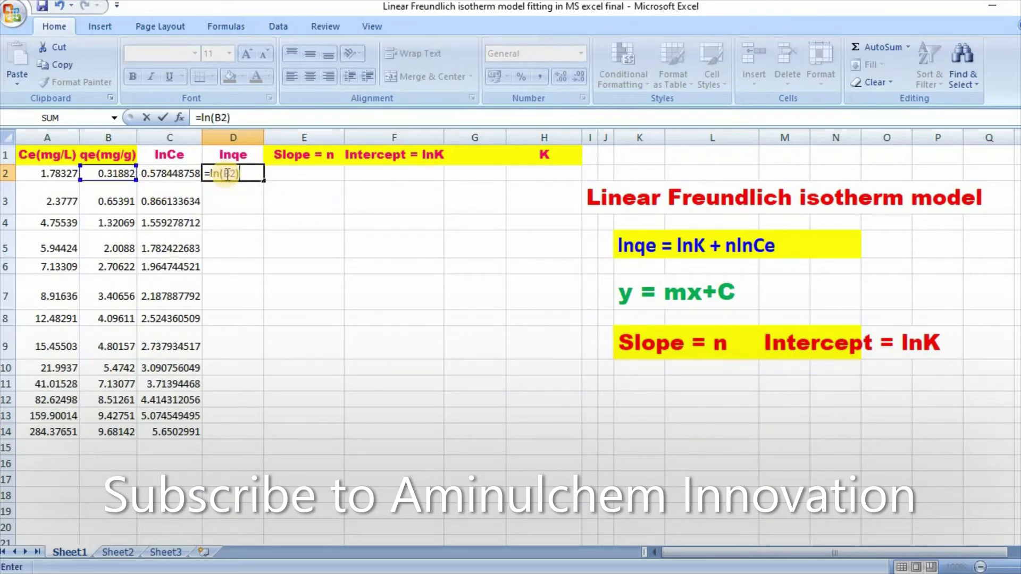
key("Return")
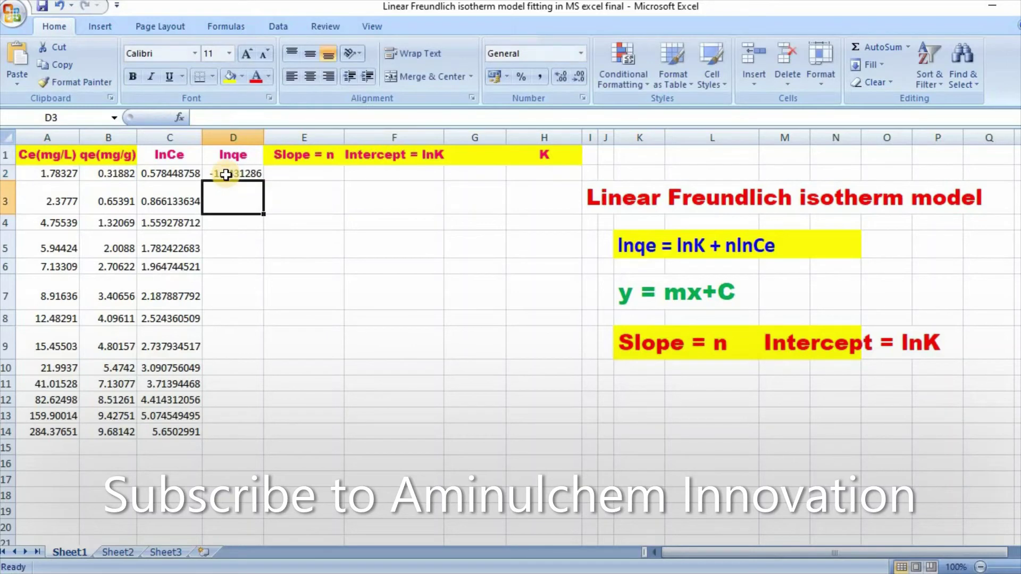
left_click(240, 173)
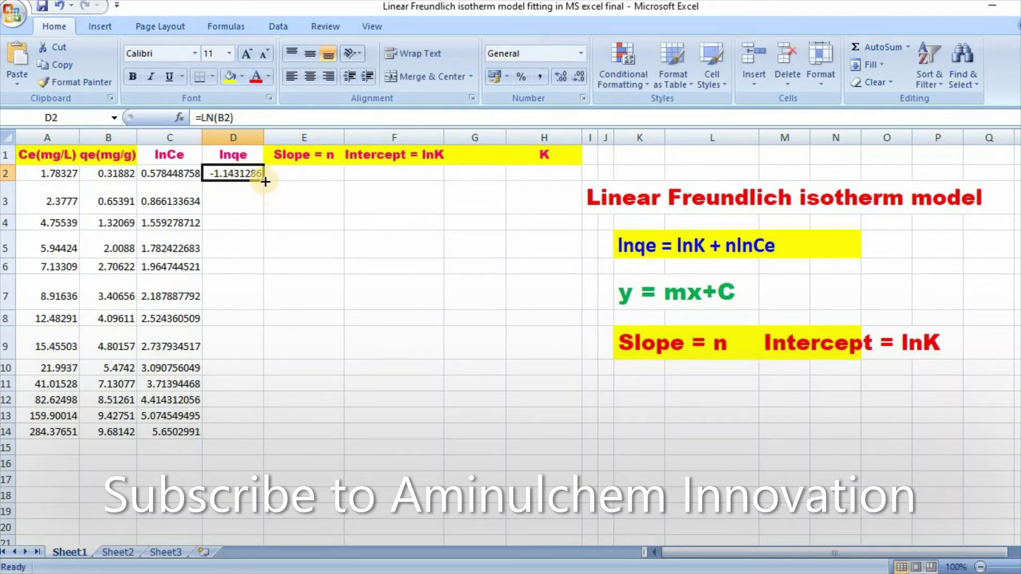
left_click_drag(264, 180, 265, 435)
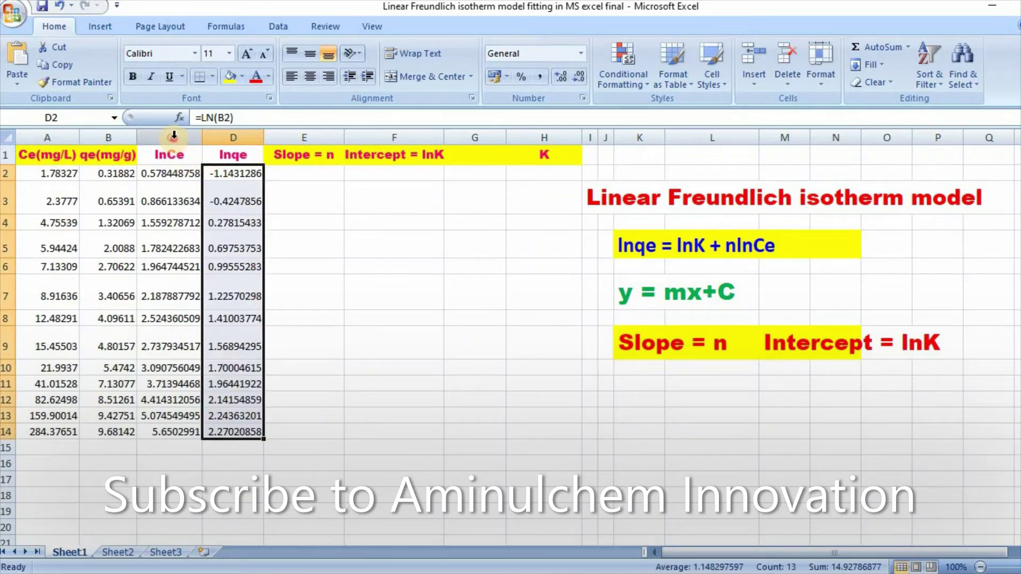
Select the lnCe and lnqe columns and insert a Scatter with only Markers chart.
left_click_drag(173, 139, 217, 167)
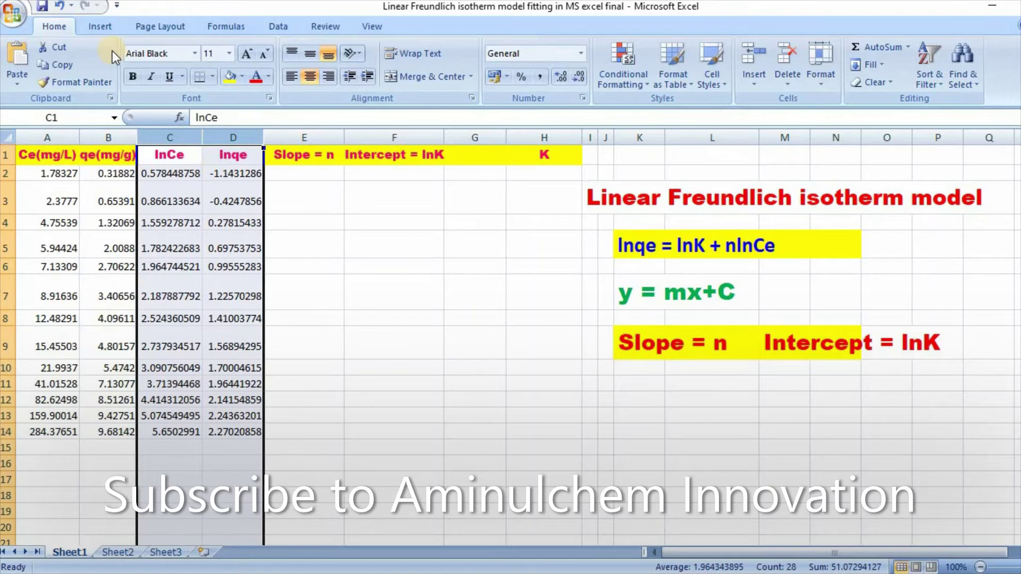
left_click(100, 27)
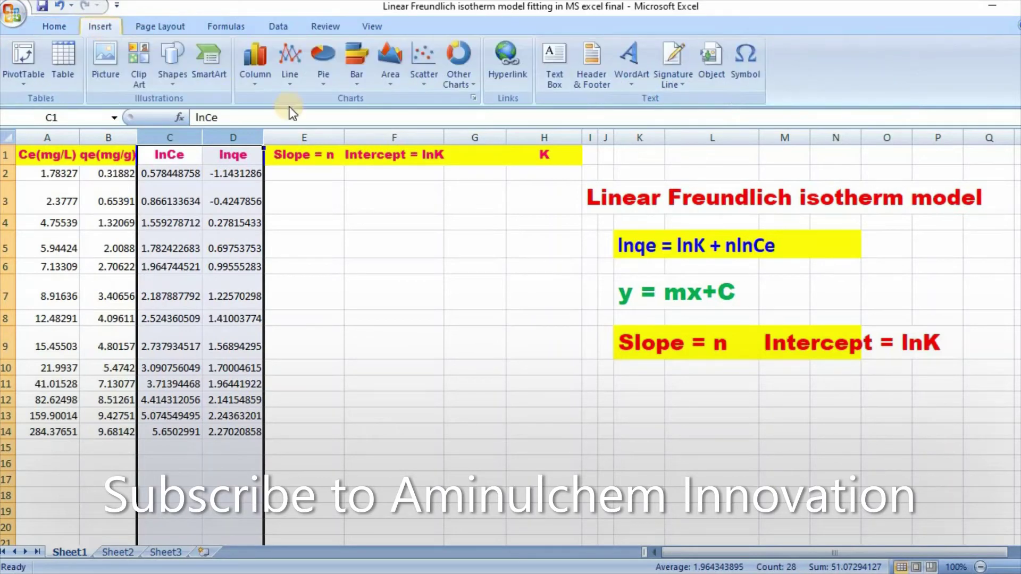
left_click(422, 81)
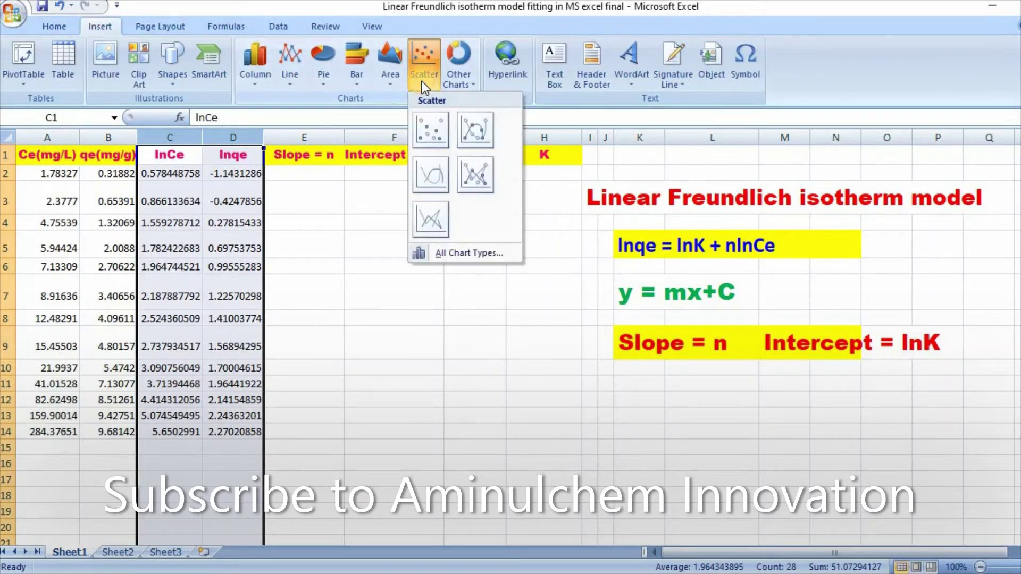
left_click(432, 131)
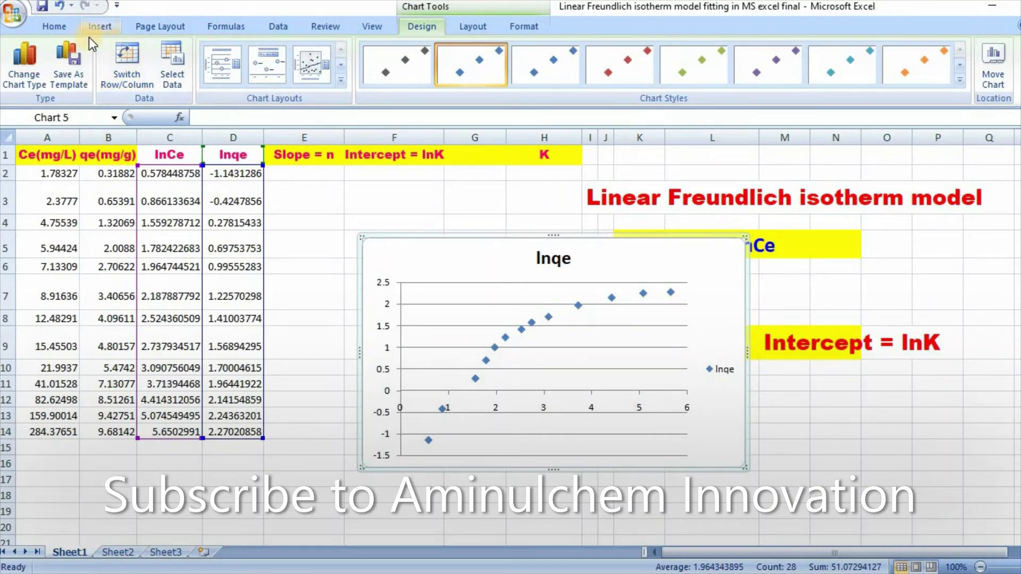
Add a Linear (lnqe) trendline to the scatter chart from Chart Tools Layout.
left_click(470, 29)
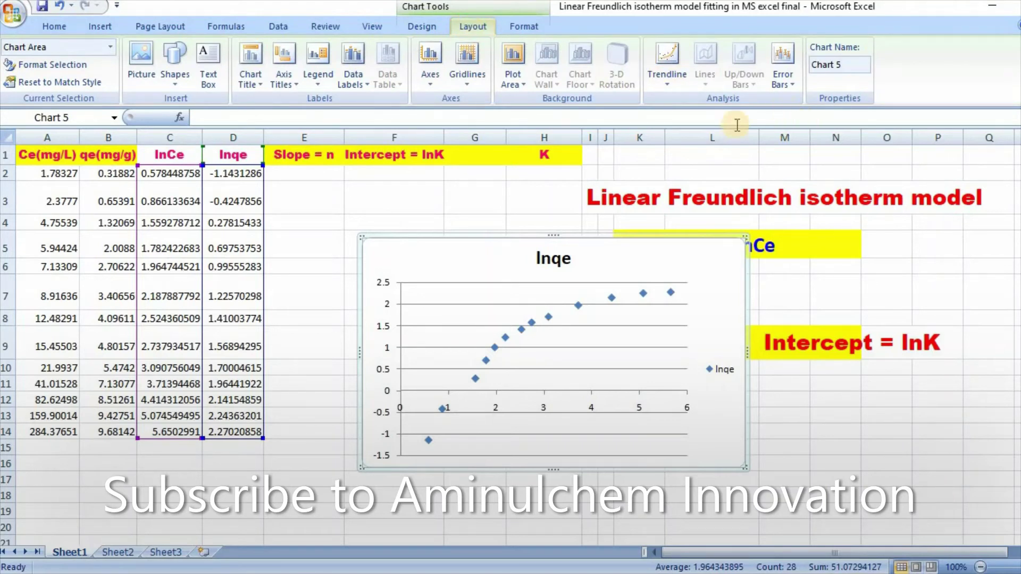
left_click(666, 80)
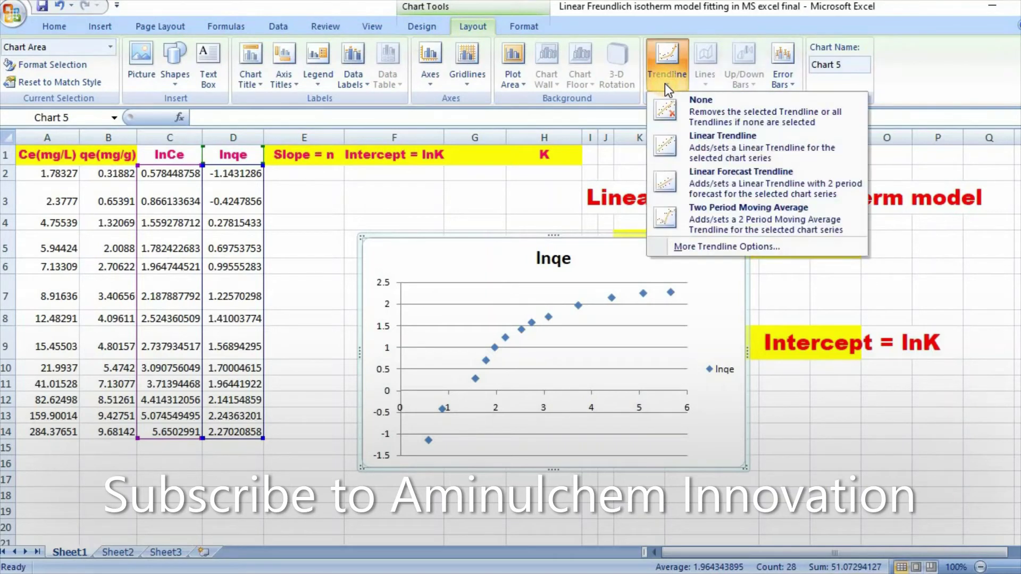
left_click(694, 151)
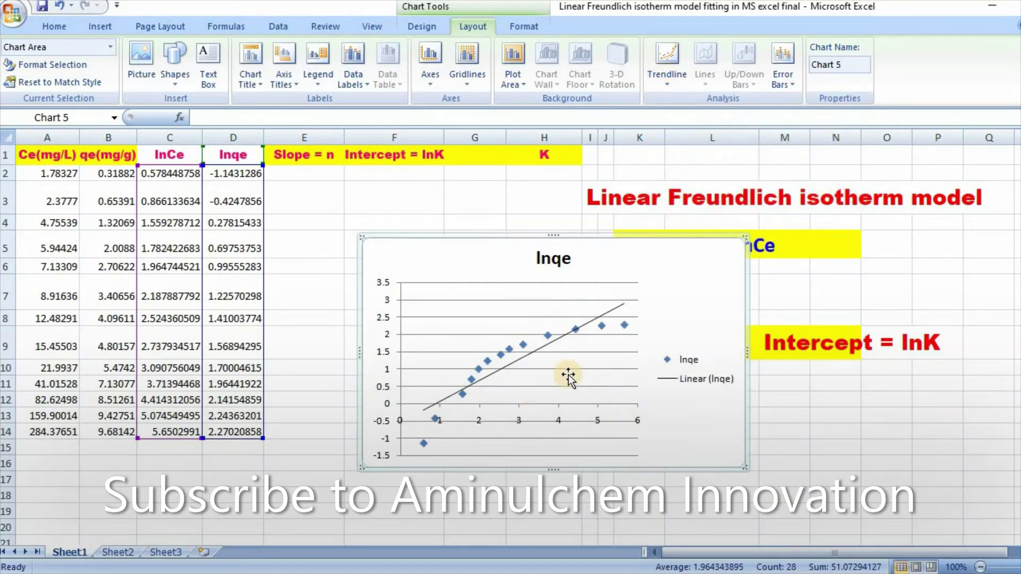
Turn on Display Equation and Display R-squared value in the trendline options.
left_click(671, 84)
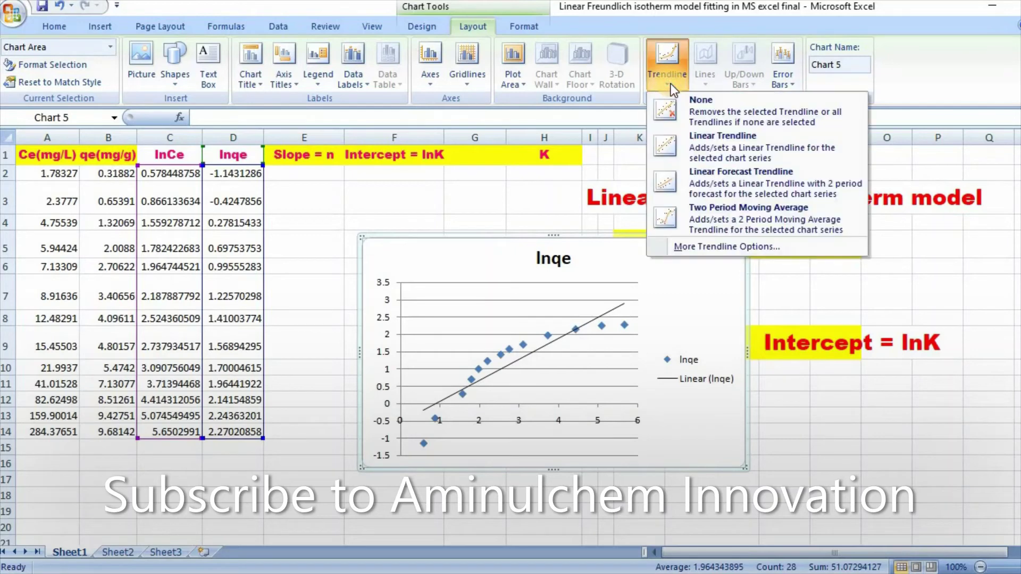
left_click(719, 243)
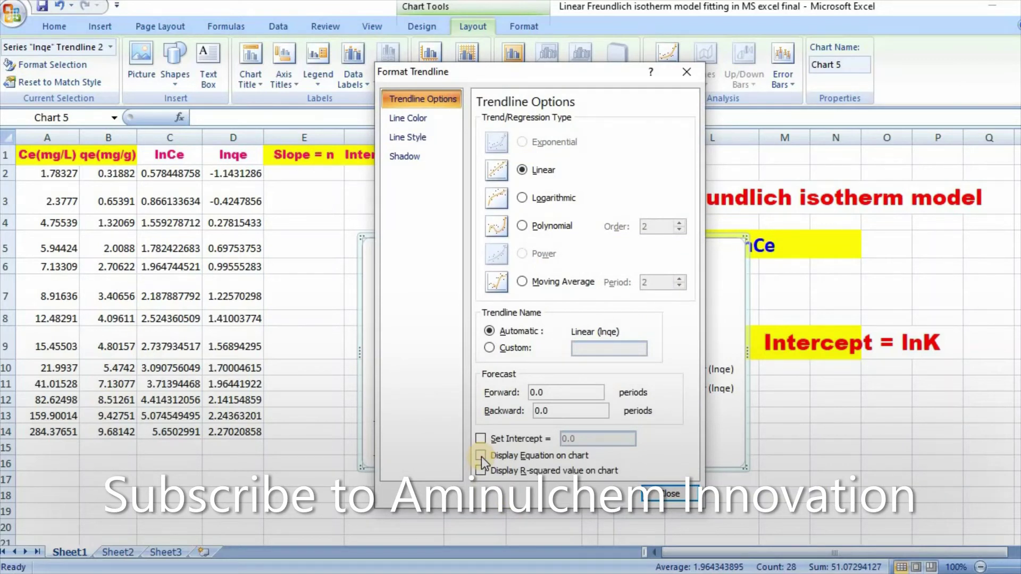
left_click(481, 456)
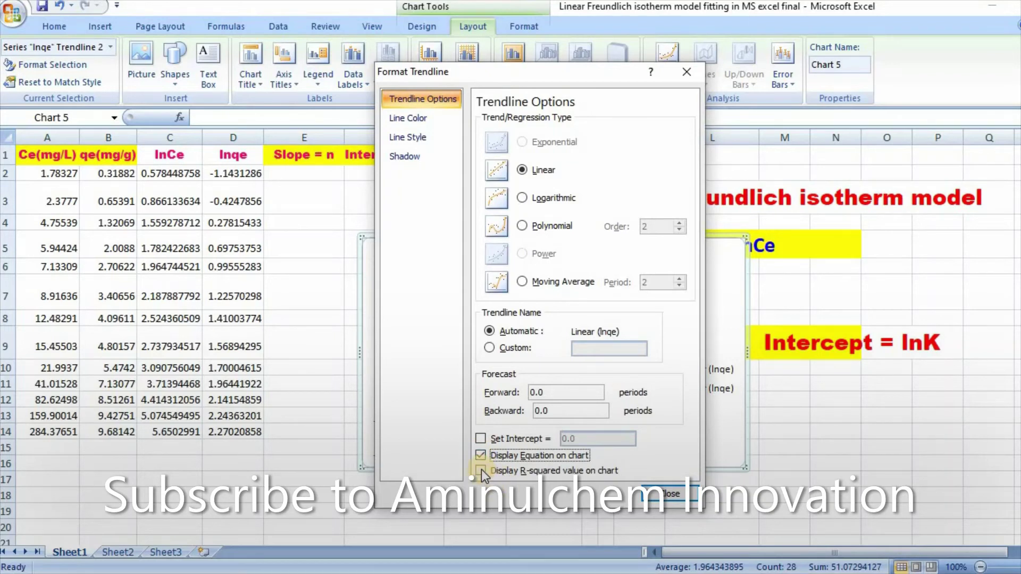
left_click(482, 472)
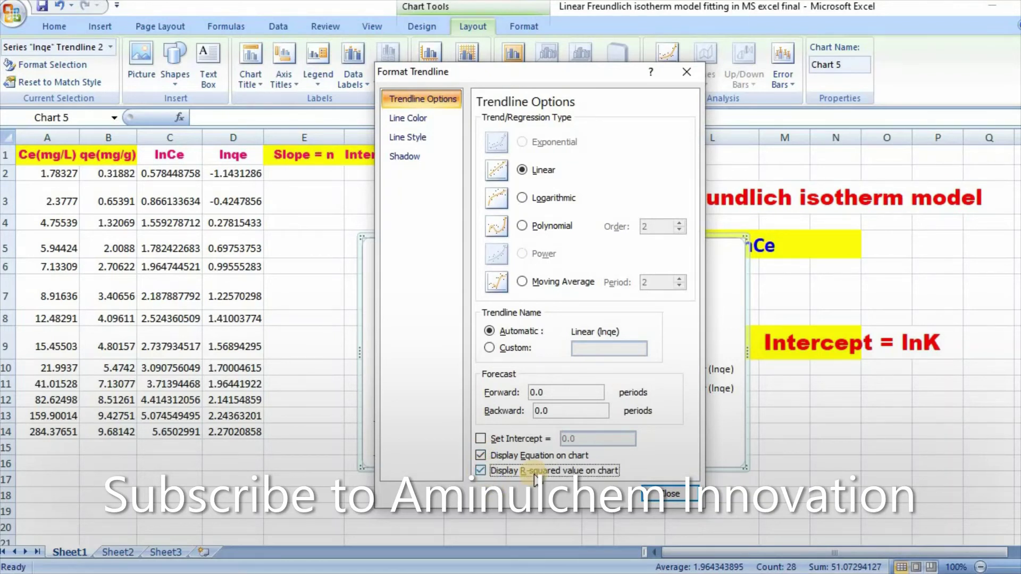
left_click(683, 497)
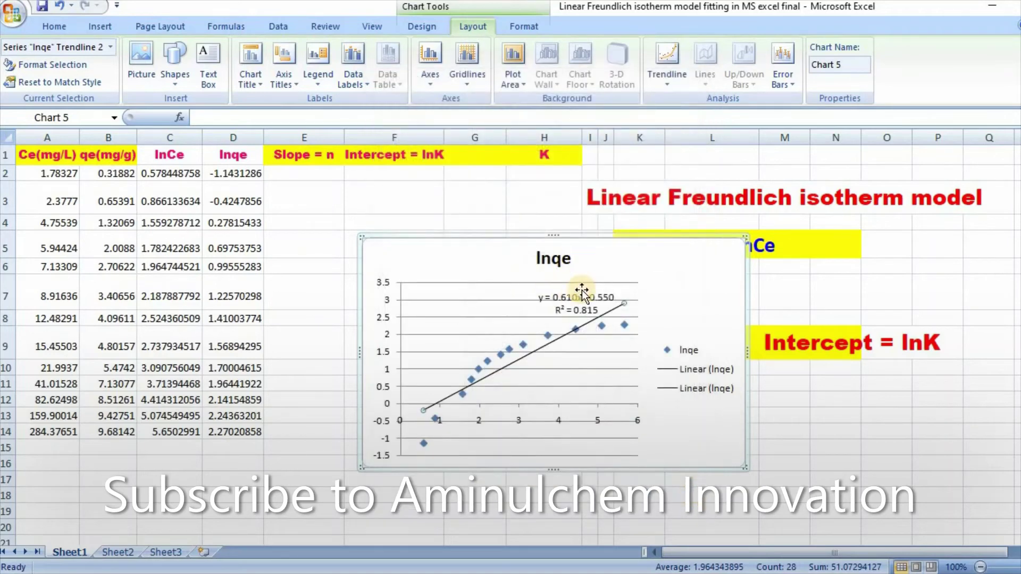
Drag the lnqe chart up and left beside columns C:D, uncovering the equation notes.
left_click(559, 295)
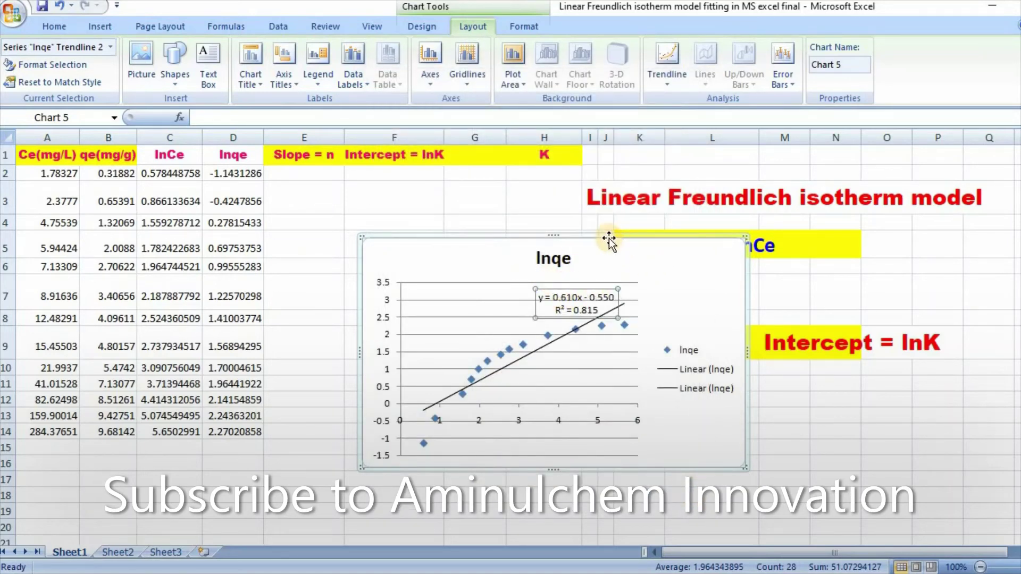
left_click_drag(591, 228, 509, 193)
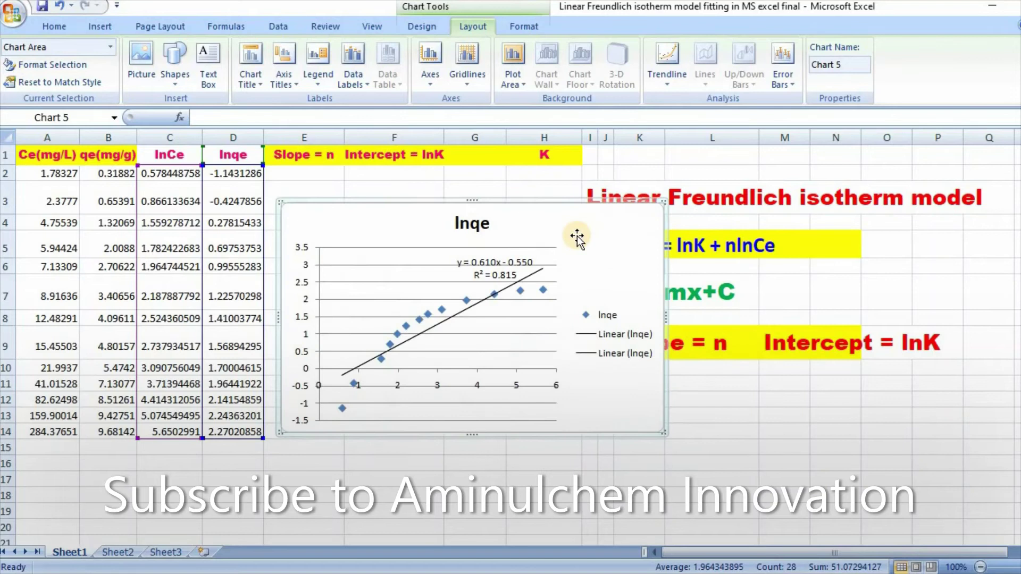
left_click(527, 263)
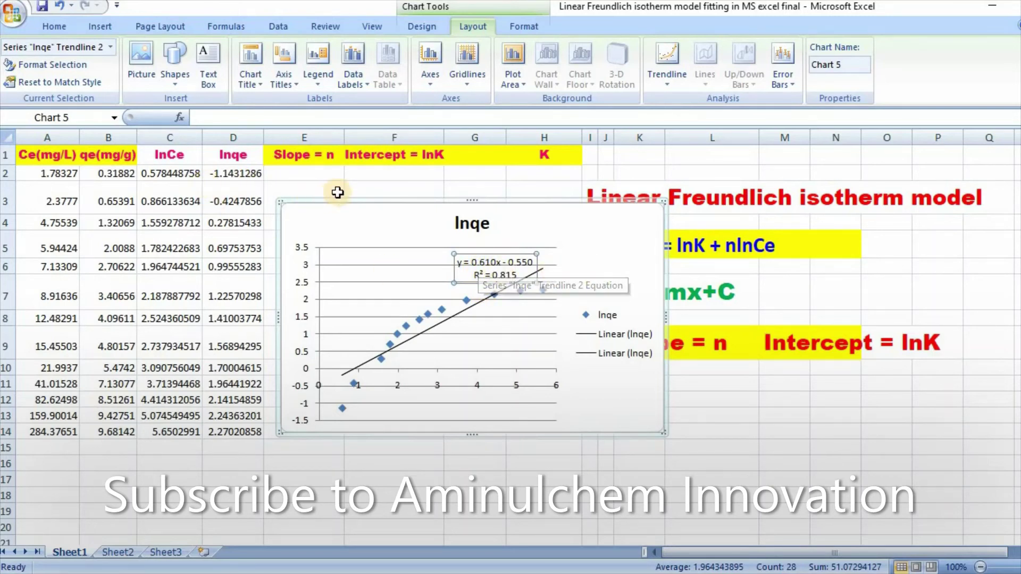
Enter the slope n as 0.610 in E2 and center it.
left_click(325, 173)
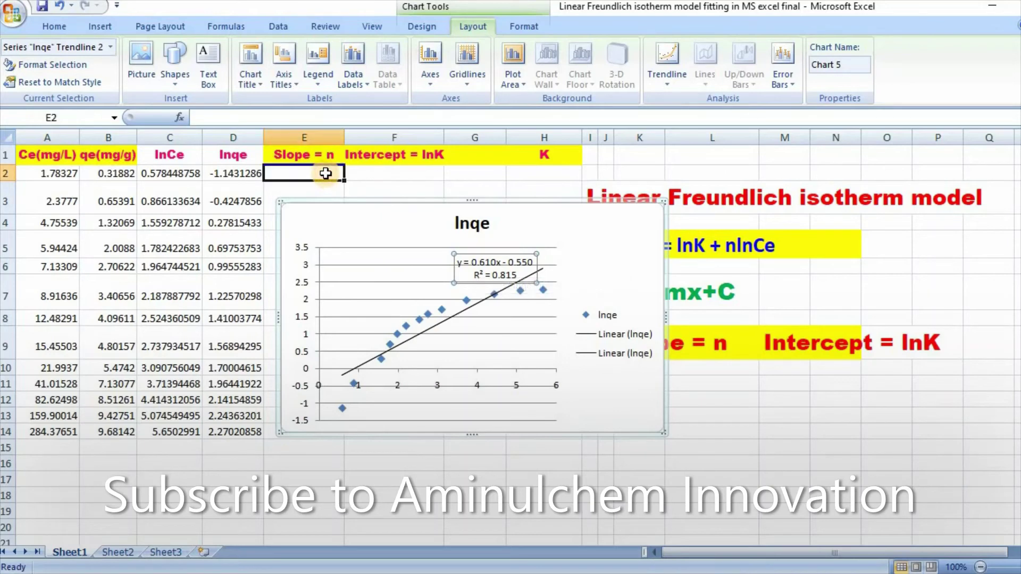
type("0")
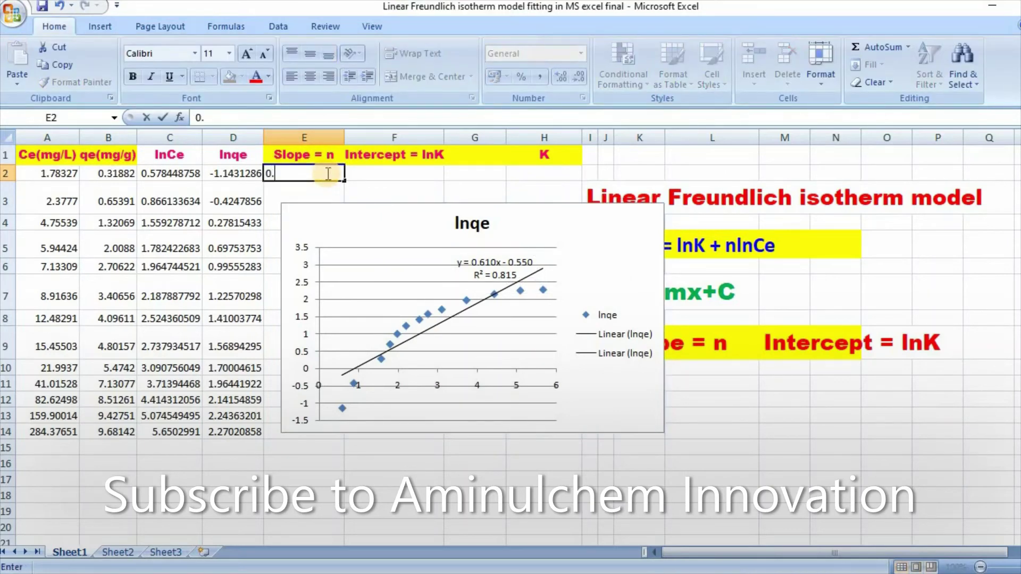
type(".610")
key("Tab")
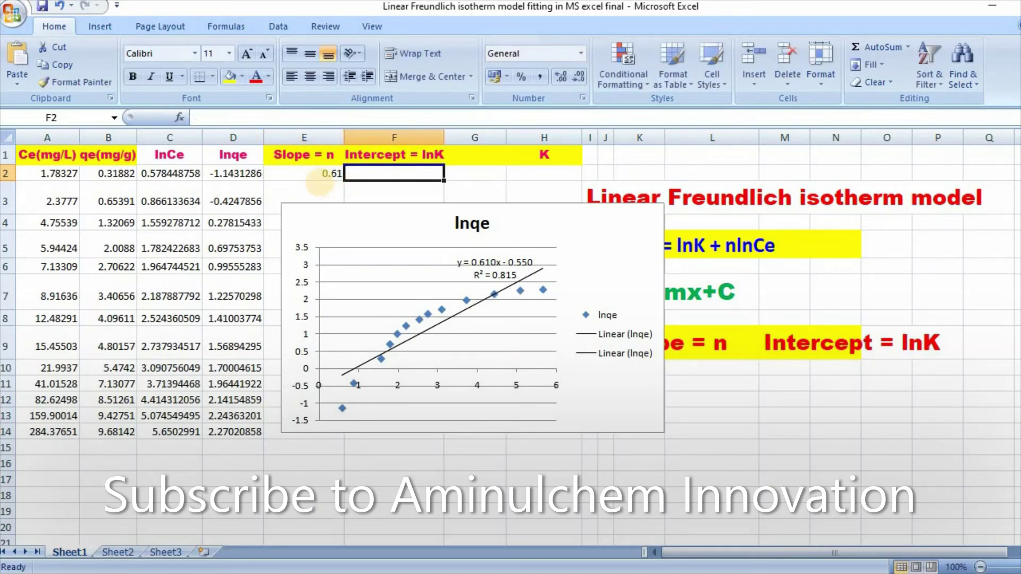
left_click(320, 173)
key("ctrl+e")
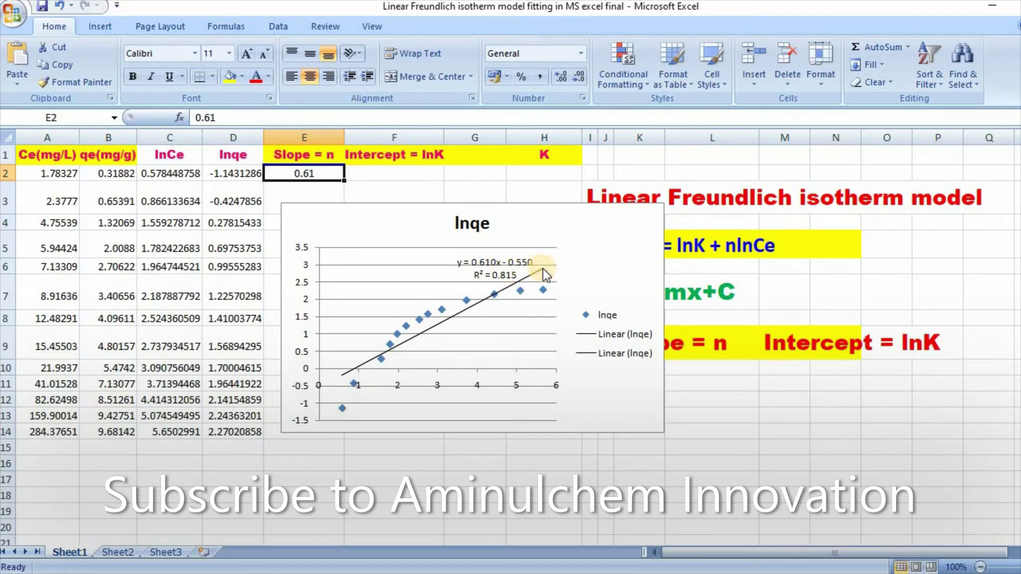
Enter the intercept lnK as -0.550 in F2.
left_click(407, 173)
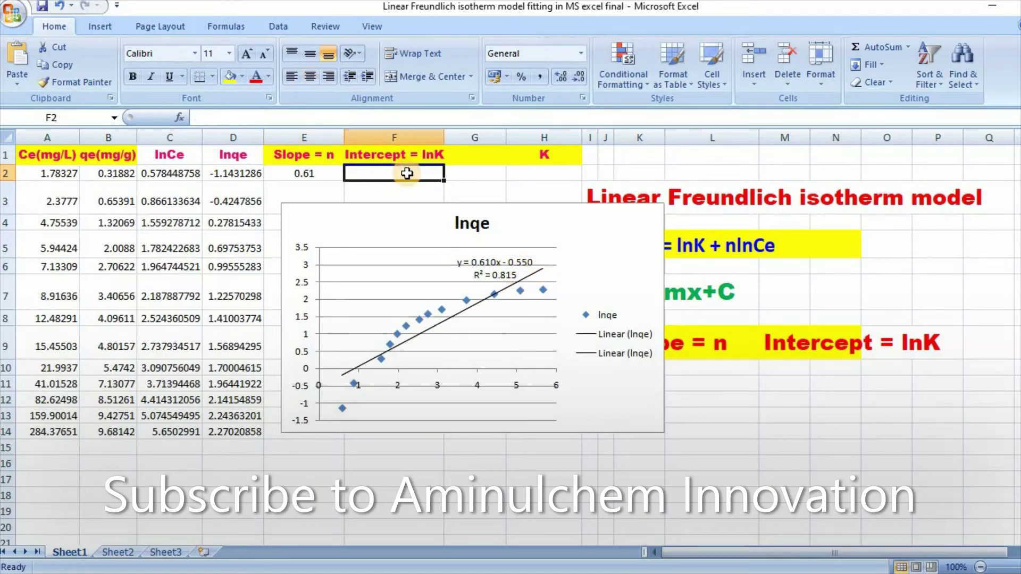
type("-0")
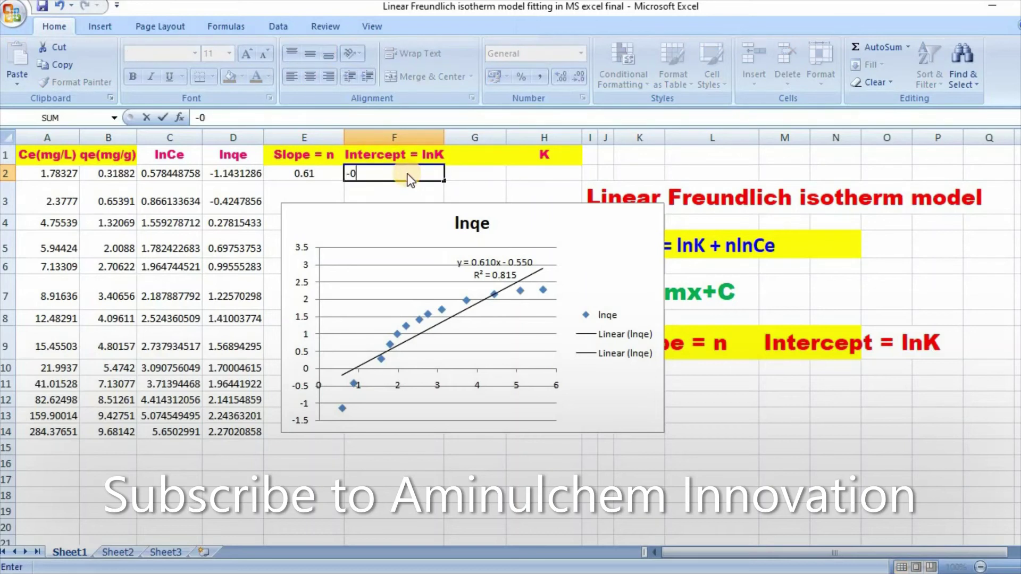
type(".550")
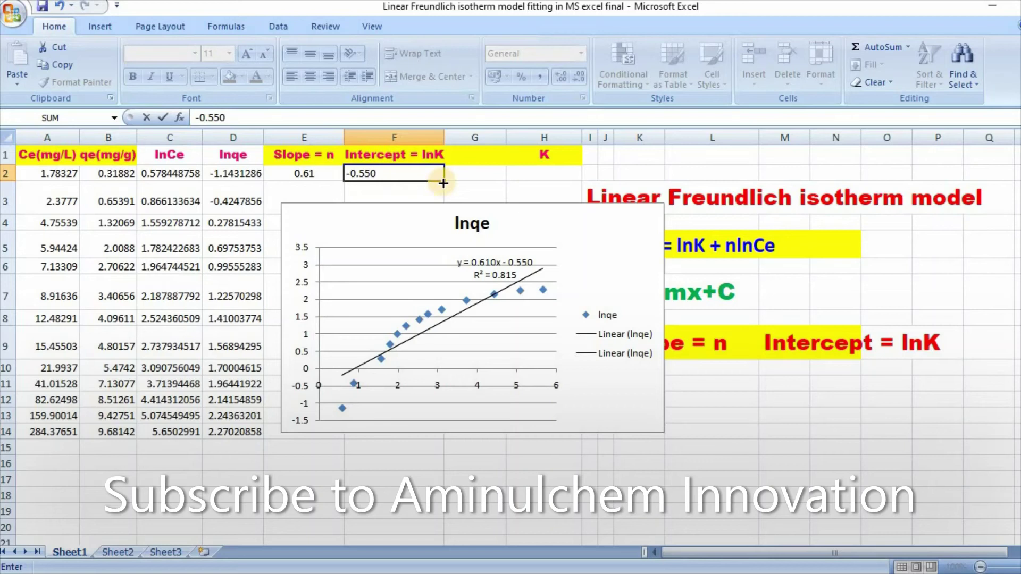
key("Return")
left_click(534, 178)
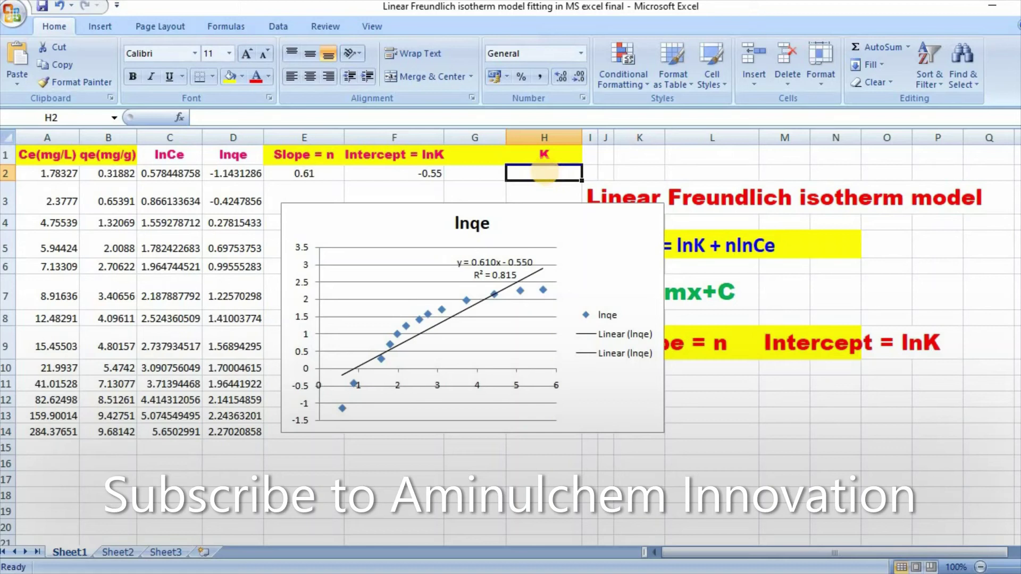
Enter K as 0.576 in H2.
type("0.")
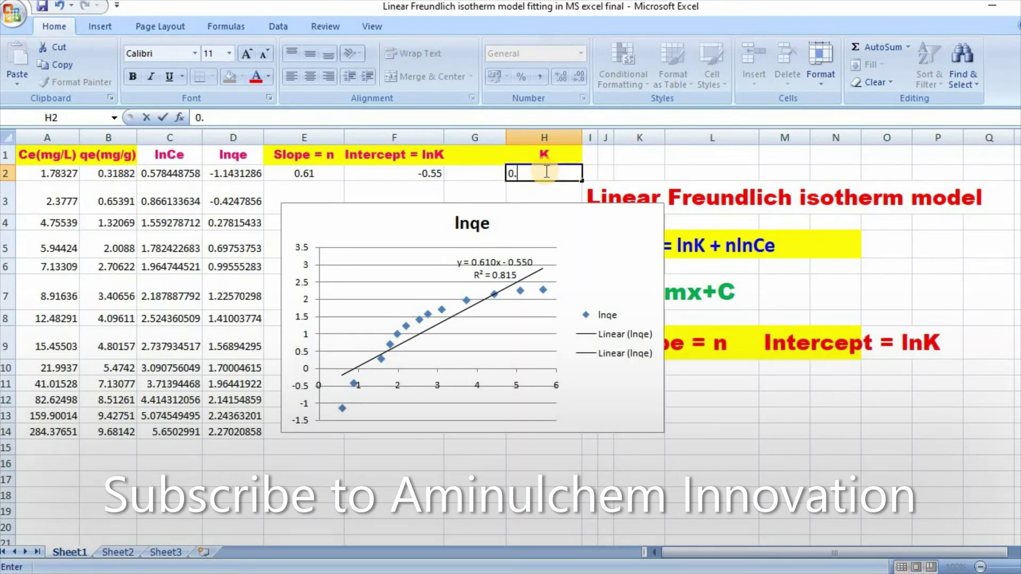
type("576")
left_click(572, 224)
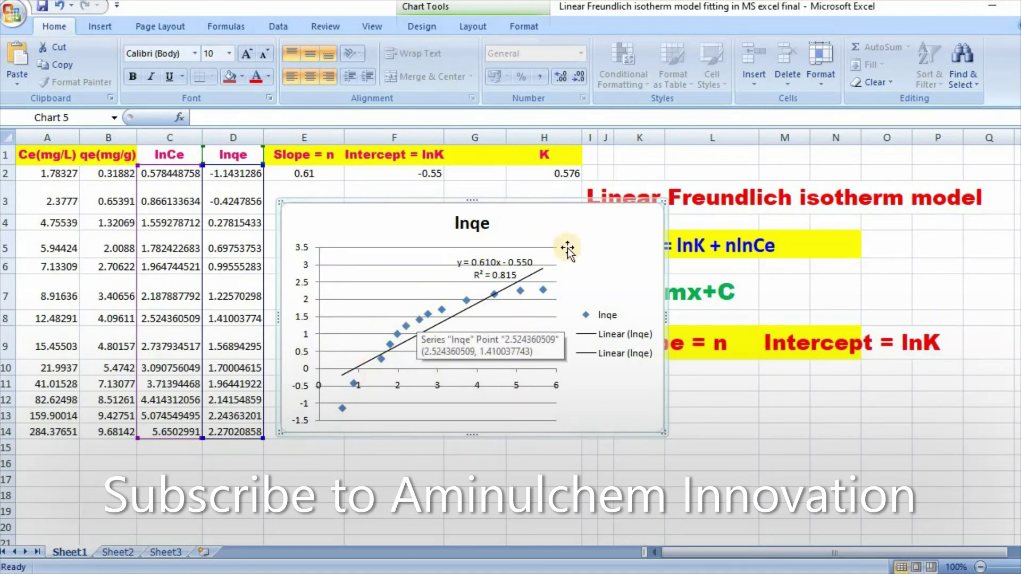
Drag the chart down over rows 8–20, uncovering the Freundlich isotherm notes.
left_click_drag(559, 224, 535, 332)
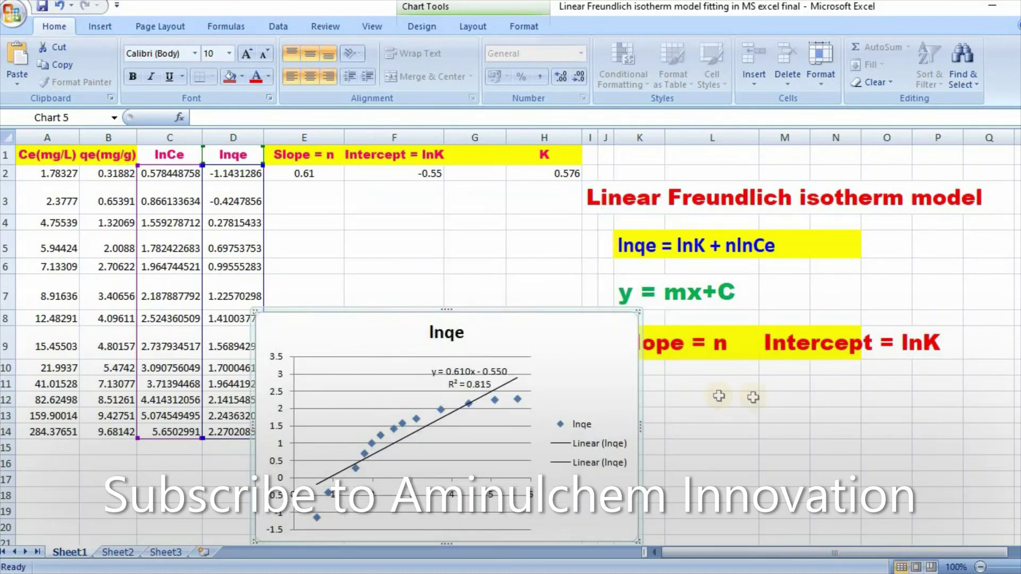